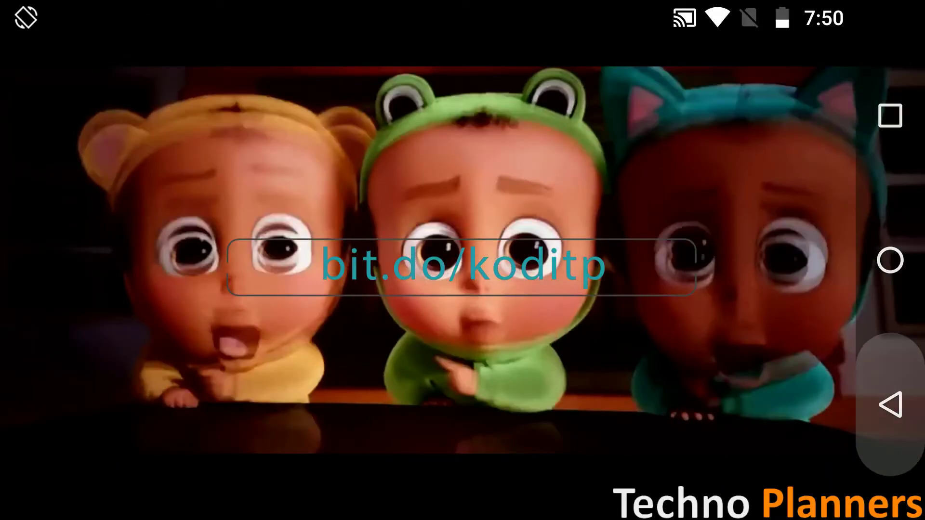
pyautogui.click(891, 261)
pyautogui.click(890, 115)
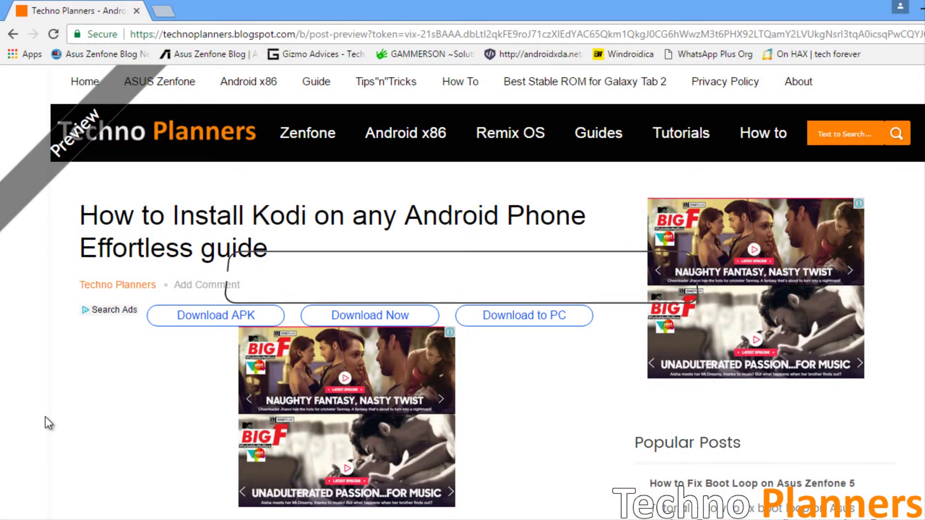
pyautogui.scroll(-10, 46, 419)
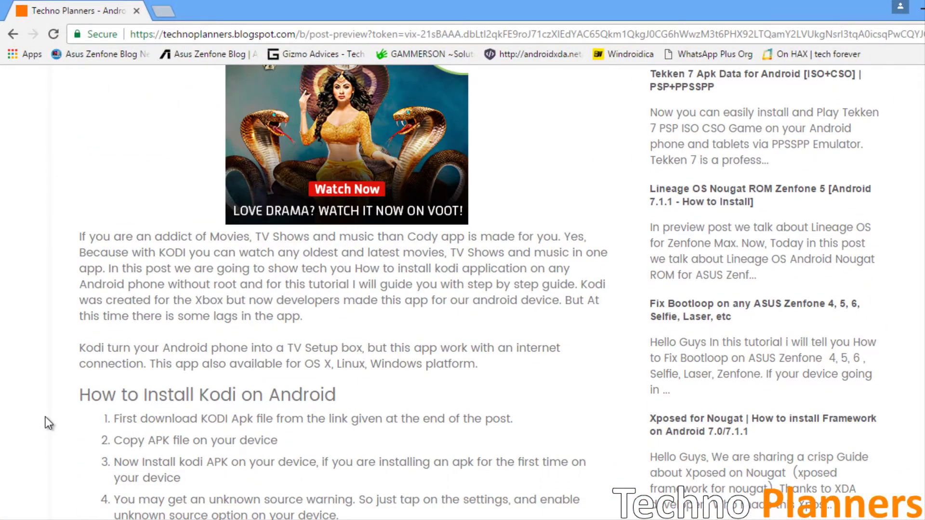
pyautogui.scroll(-15, 46, 418)
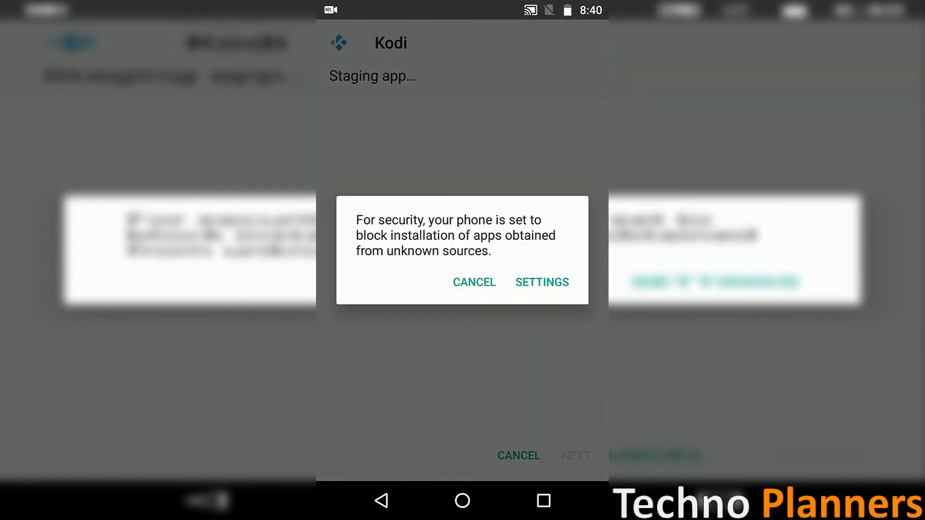
# Step: Allow installation of apps from unknown sources in the phone's security settings and accept the risk
pyautogui.click(543, 283)
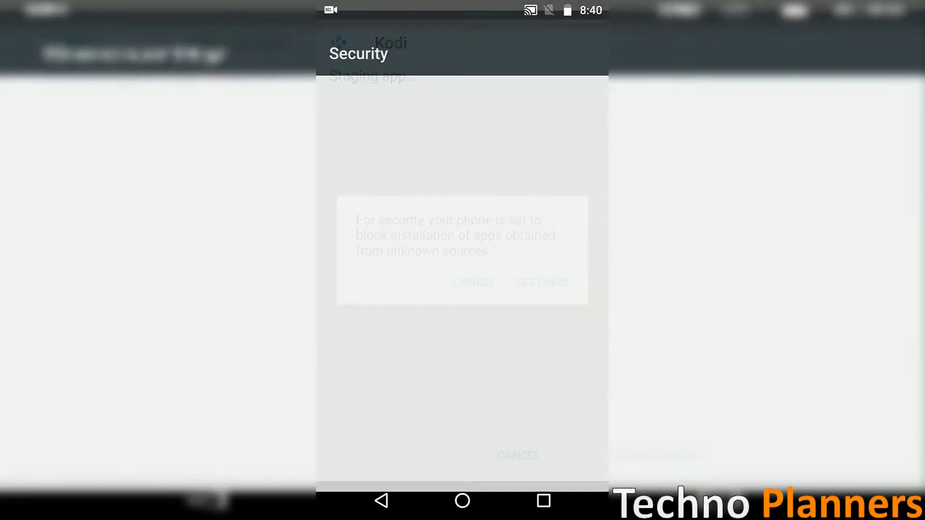
pyautogui.scroll(-5, 462, 270)
pyautogui.click(573, 261)
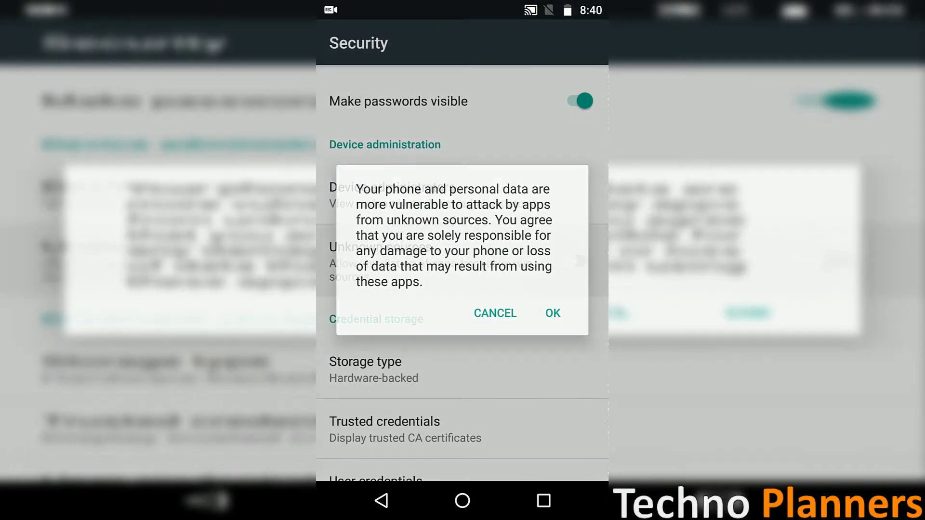
pyautogui.click(551, 312)
# Step: Leave the security settings and install the Kodi APK from the phone's internal storage
pyautogui.click(381, 501)
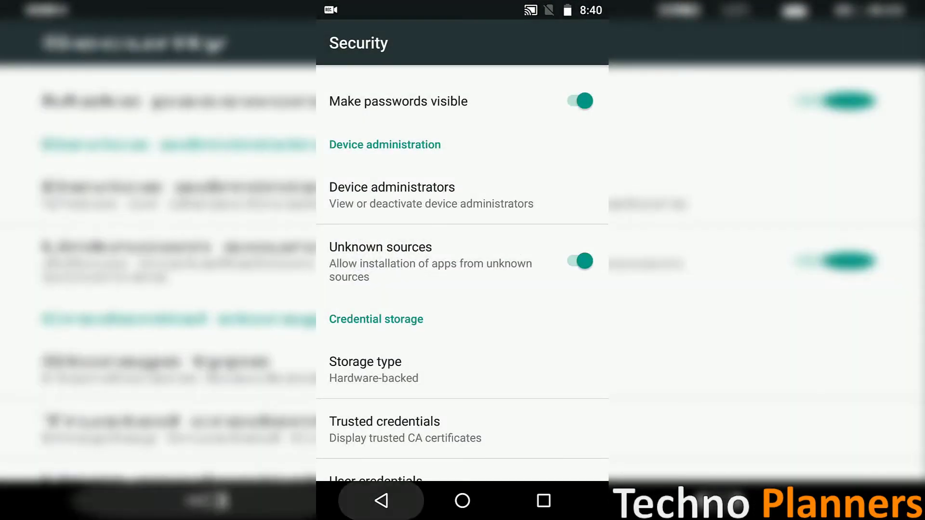
pyautogui.click(462, 275)
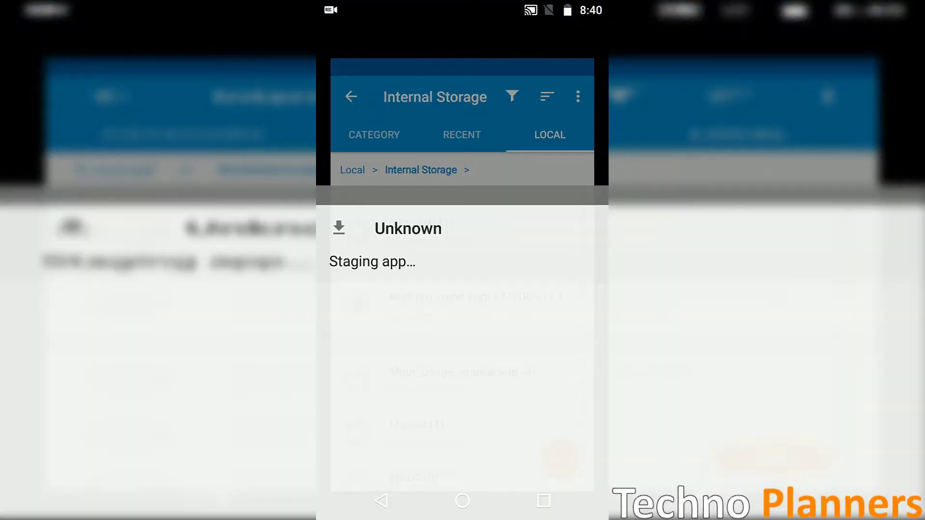
pyautogui.click(570, 455)
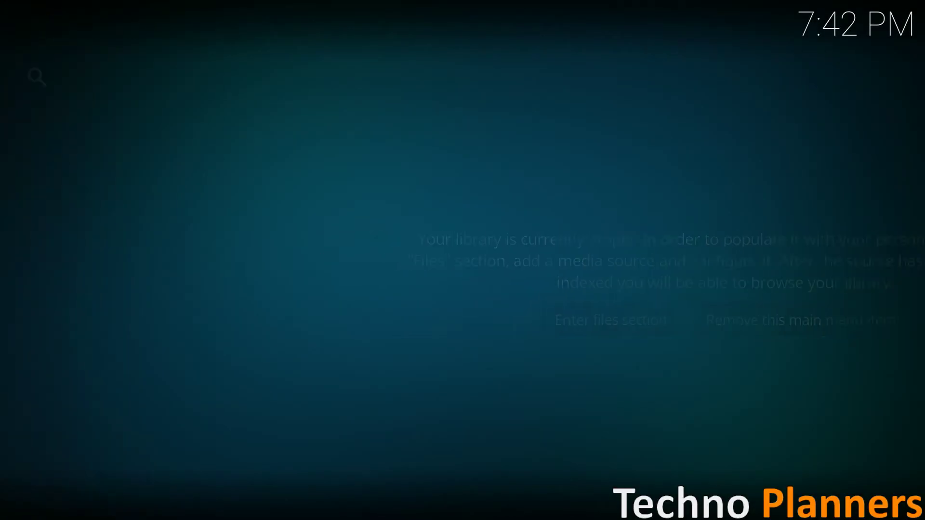
# Step: Switch to Kodi, open its file manager and start adding a file source
pyautogui.click(610, 395)
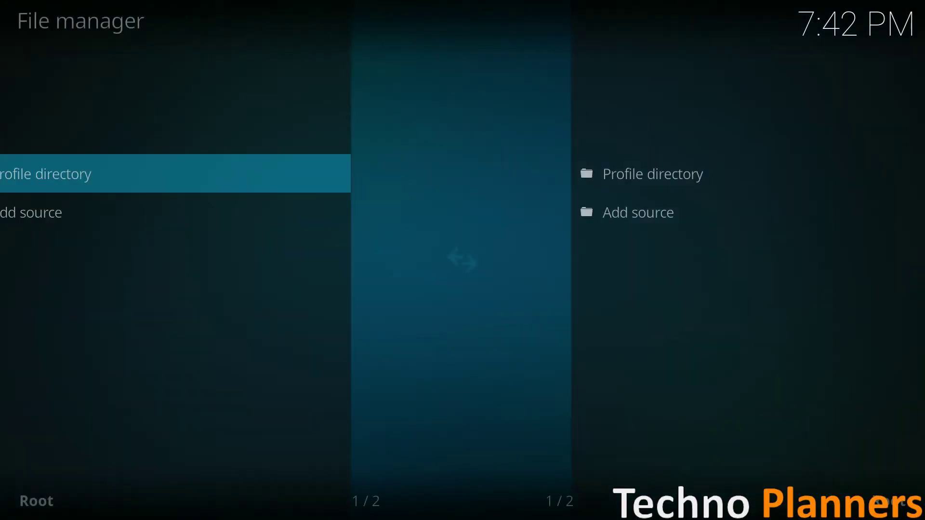
pyautogui.press('Down')
pyautogui.press('Return')
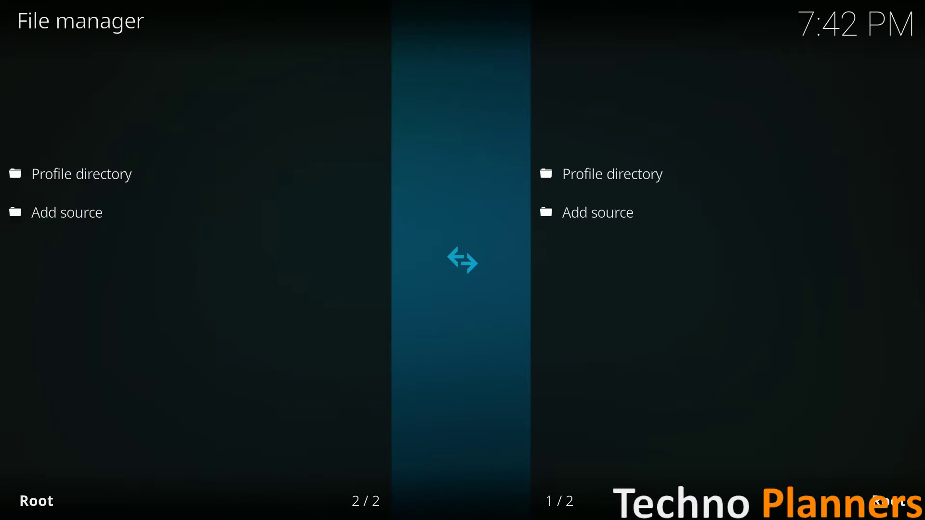
pyautogui.press('Return')
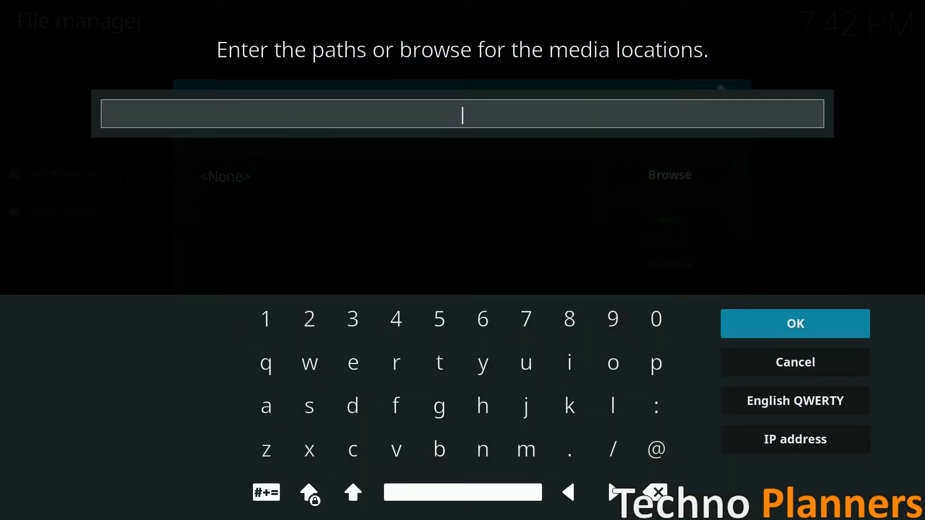
pyautogui.write('htt')
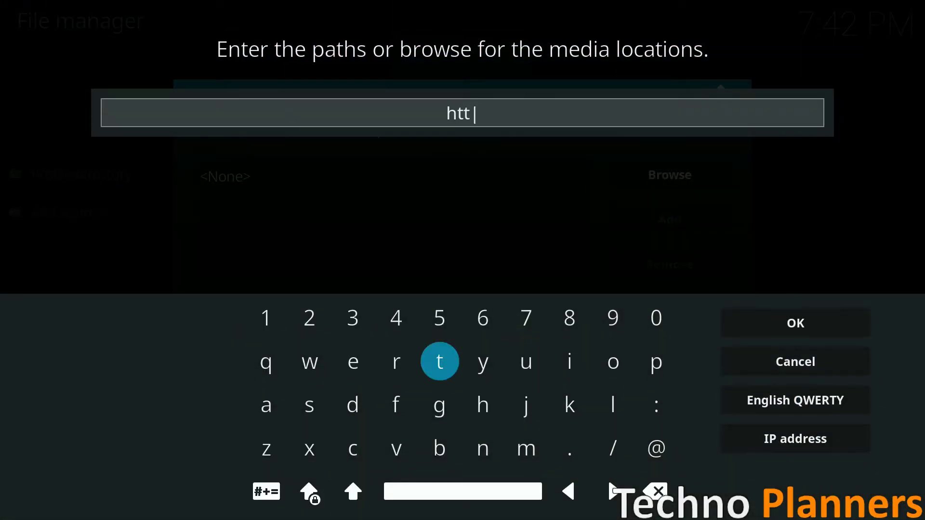
pyautogui.write('p://')
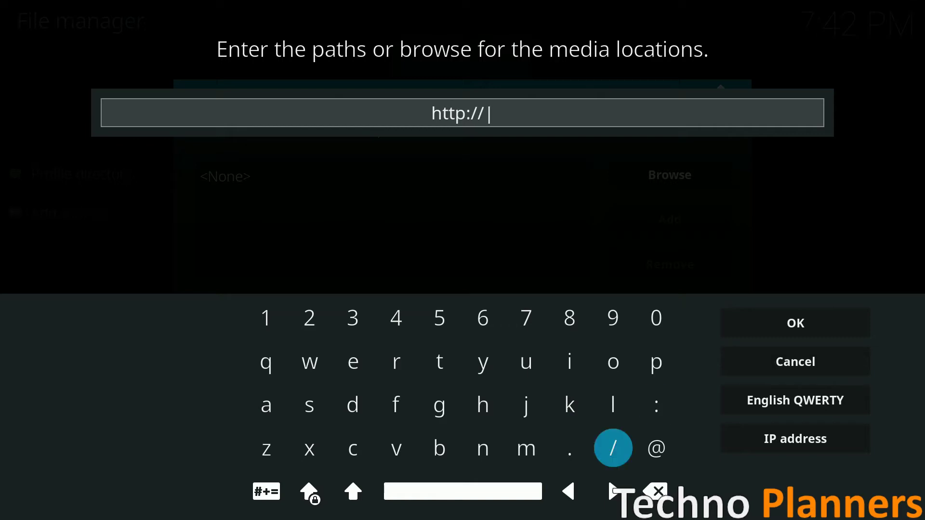
pyautogui.write('f')
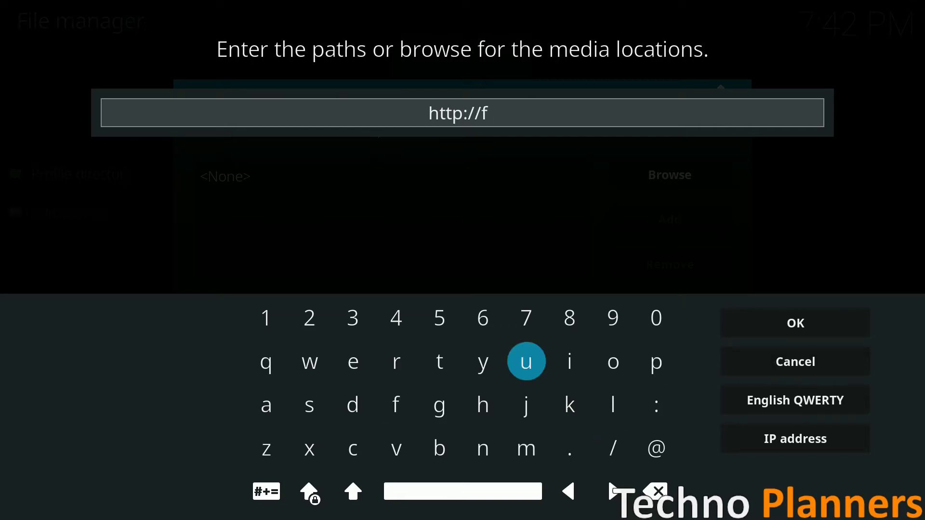
pyautogui.write('usion')
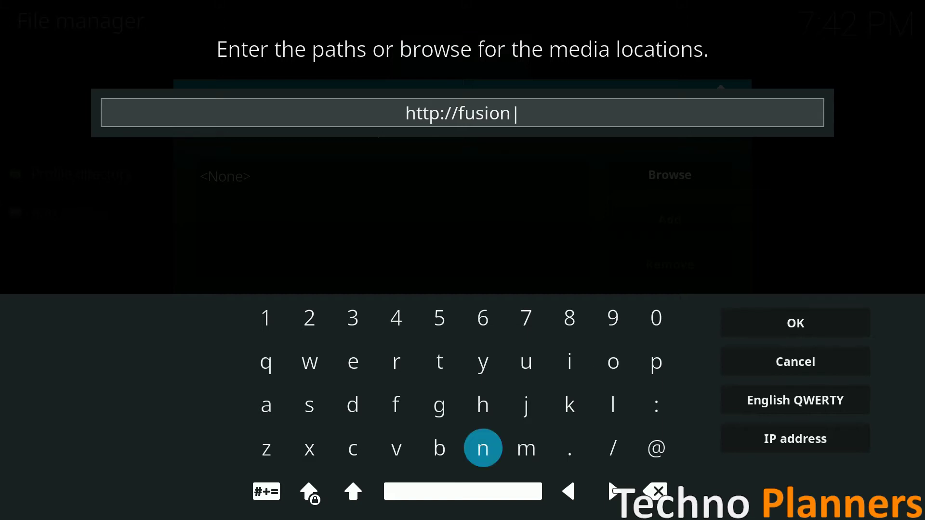
pyautogui.write('.t')
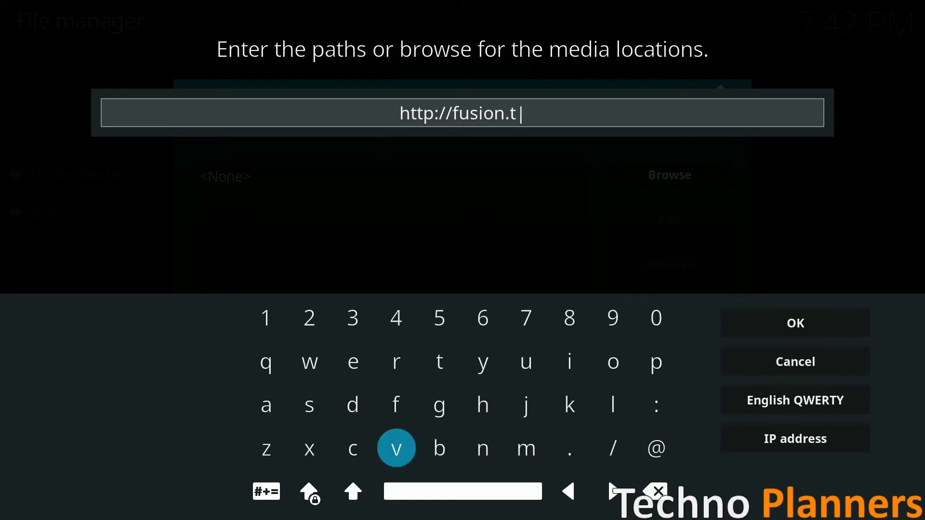
pyautogui.write('vadd')
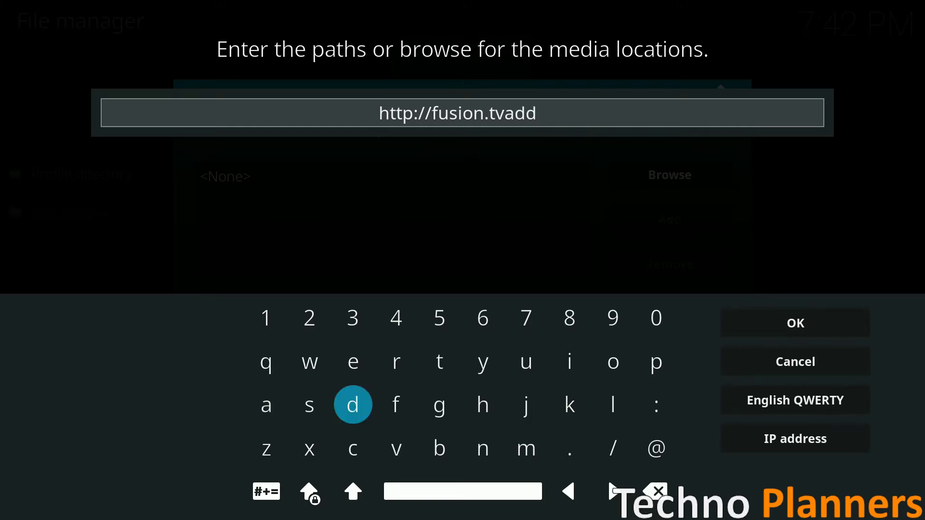
pyautogui.write('ons')
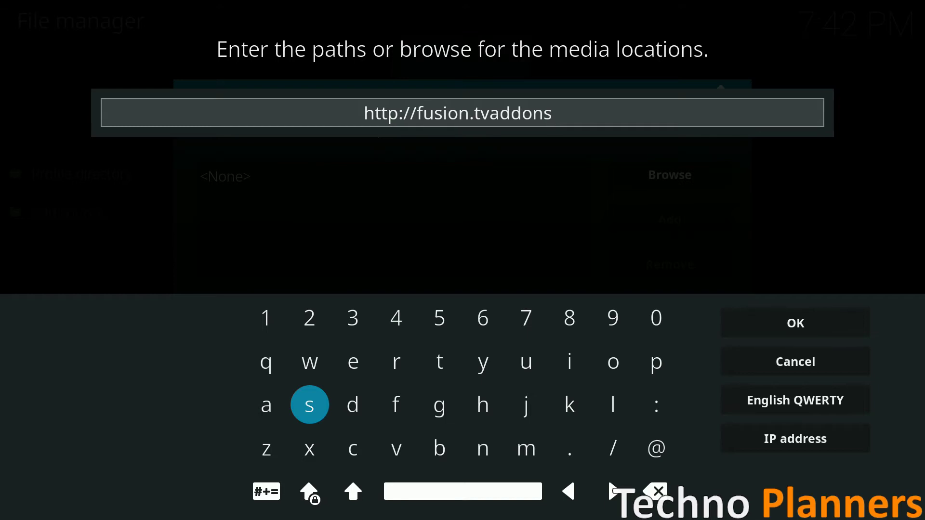
pyautogui.write('.ag')
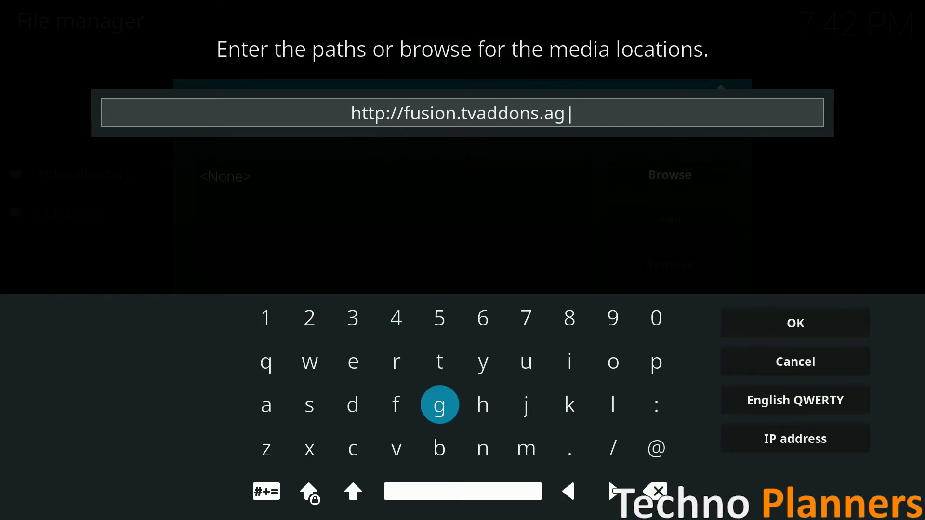
pyautogui.press('Return')
# Step: Name the media source Fusion and save it
pyautogui.press('Down')
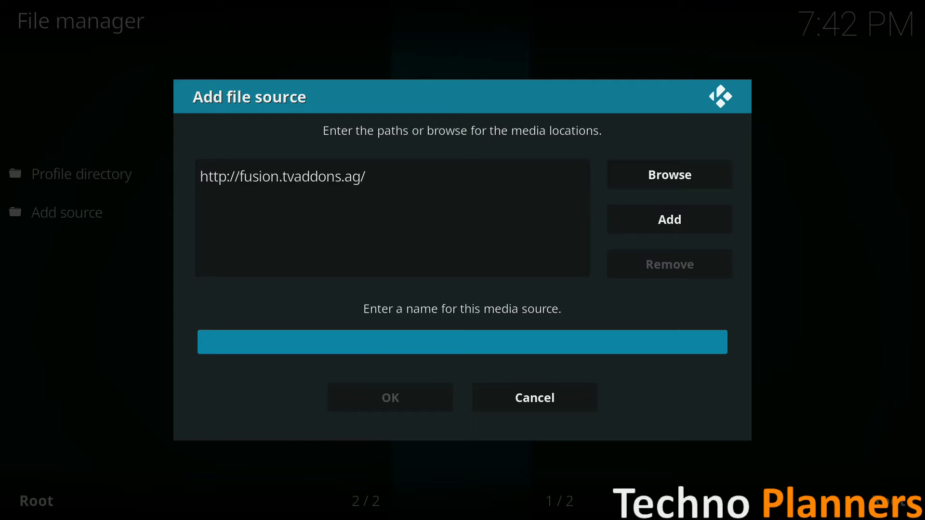
pyautogui.press('Return')
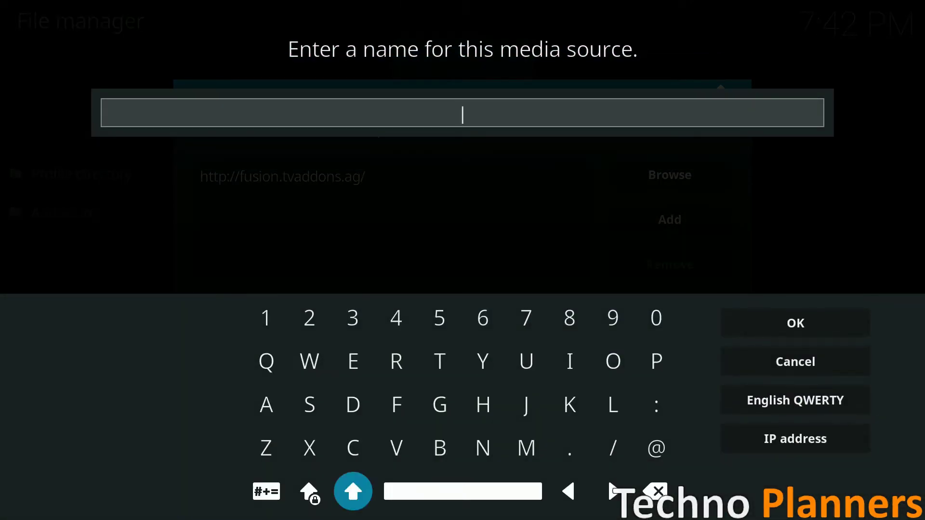
pyautogui.write('Fu')
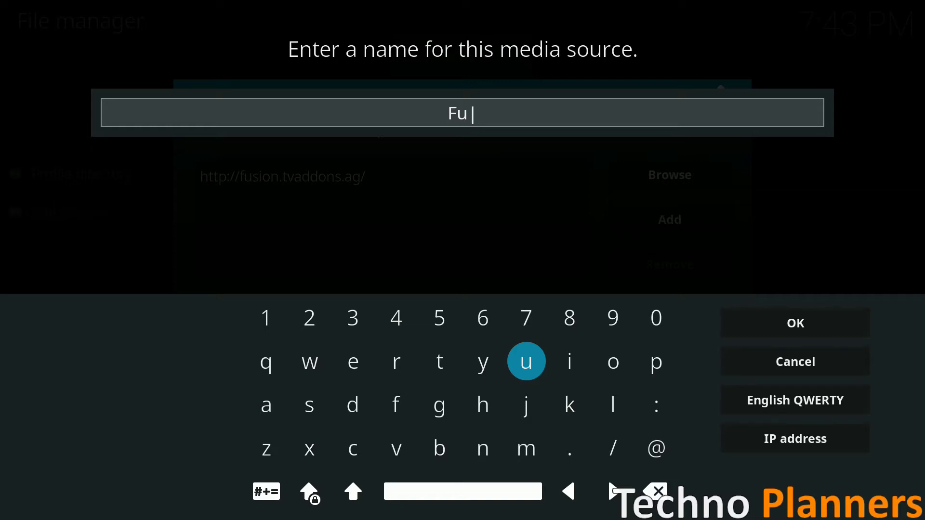
pyautogui.write('sio')
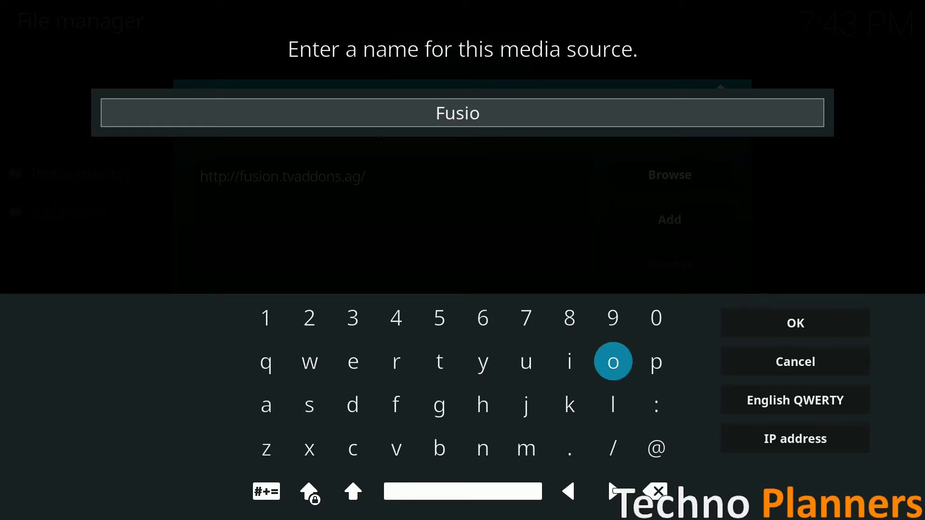
pyautogui.write('n')
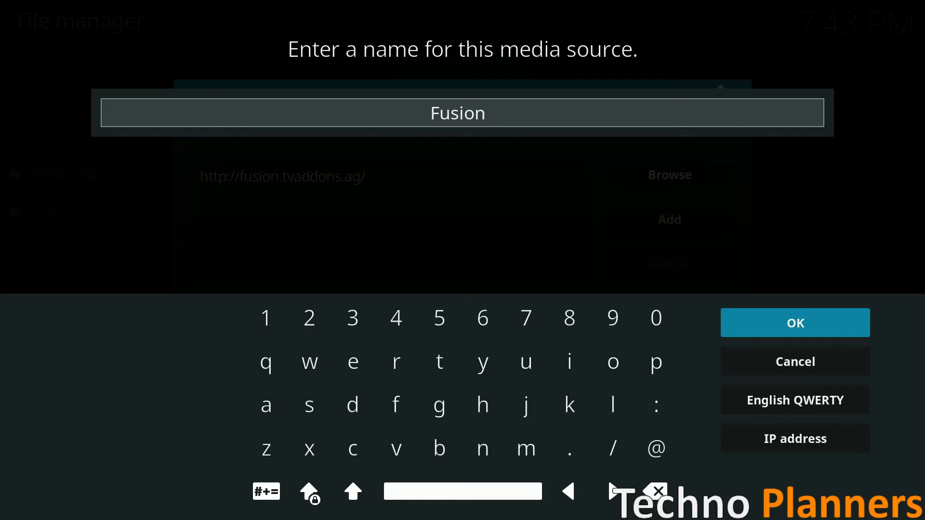
pyautogui.press('Return')
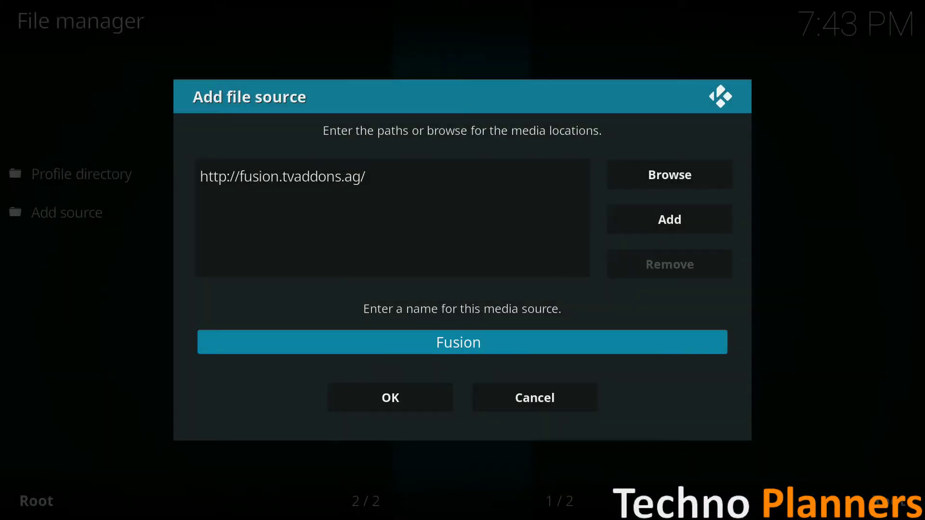
pyautogui.press('Down')
pyautogui.press('Return')
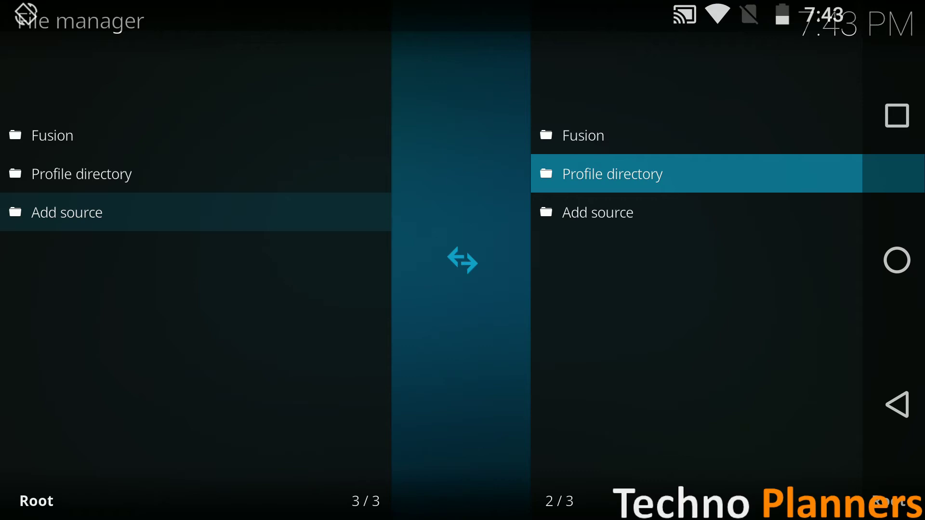
# Step: Leave the file manager and open the Add-ons section from the home screen
pyautogui.press('Escape')
pyautogui.press('Escape')
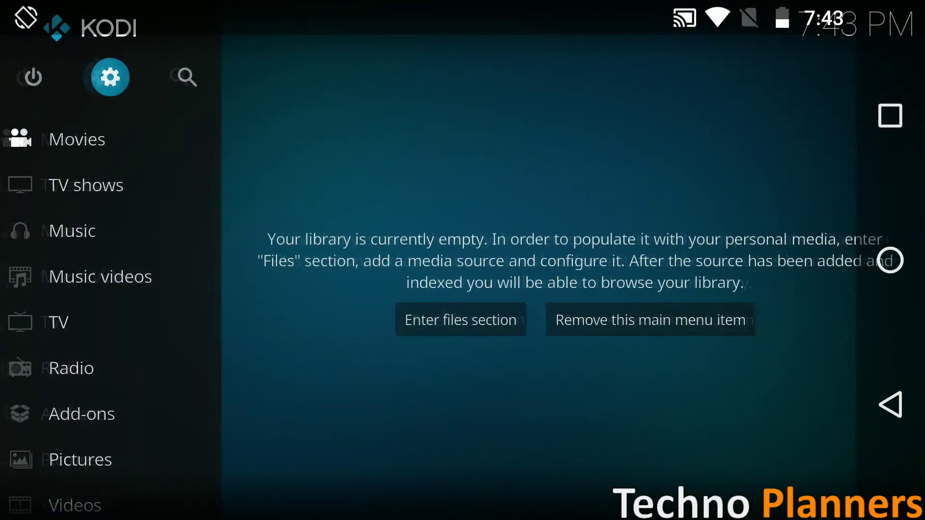
pyautogui.scroll(-2, 111, 318)
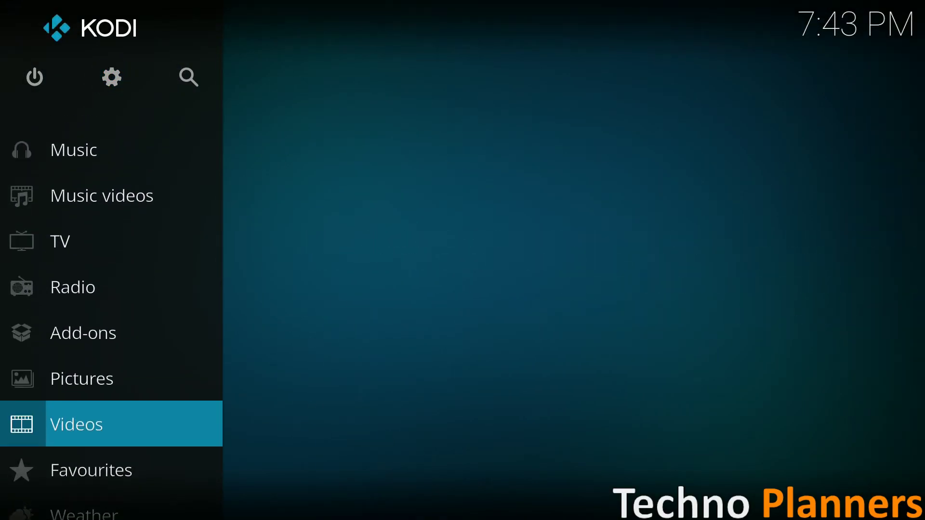
pyautogui.scroll(1, 111, 318)
pyautogui.press('Up')
pyautogui.press('Return')
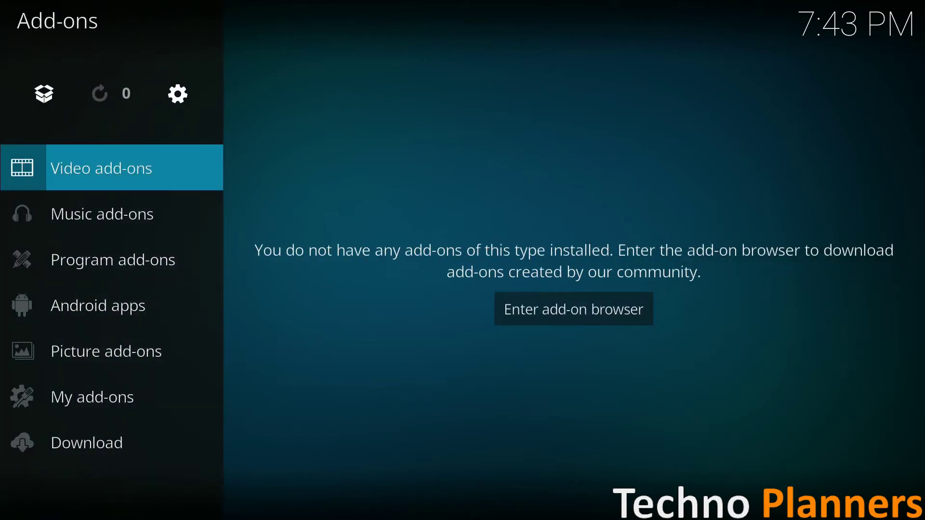
# Step: Enable Show notifications and Unknown sources in the add-on settings, accepting the personal data warning
pyautogui.click(178, 93)
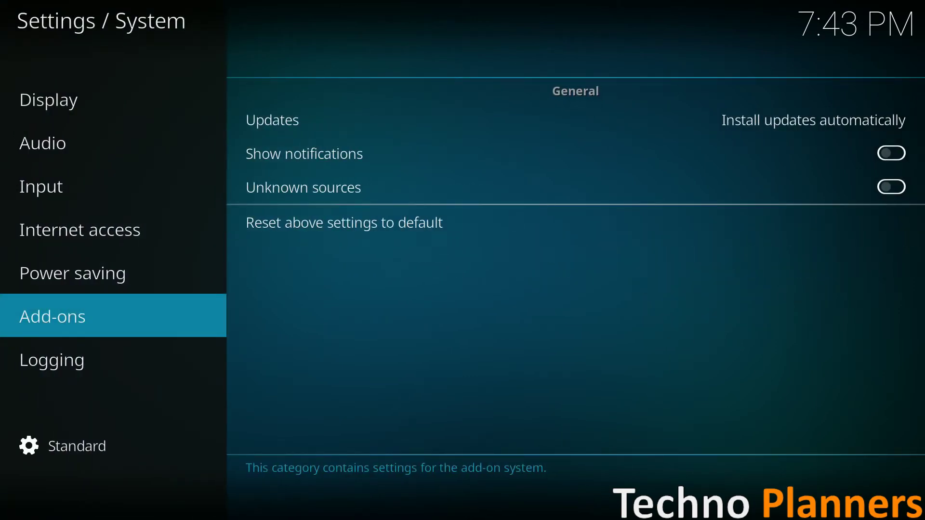
pyautogui.click(891, 153)
pyautogui.press('Down')
pyautogui.press('Return')
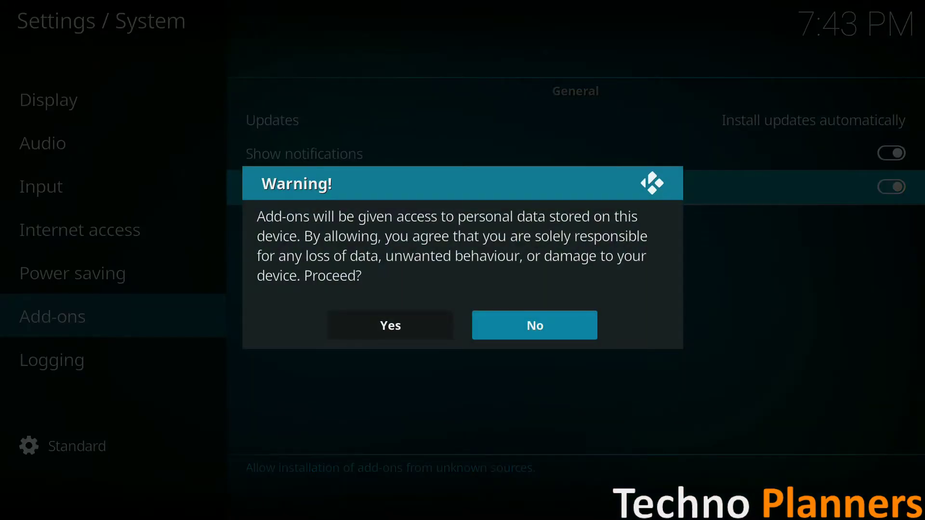
pyautogui.press('Left')
pyautogui.press('Return')
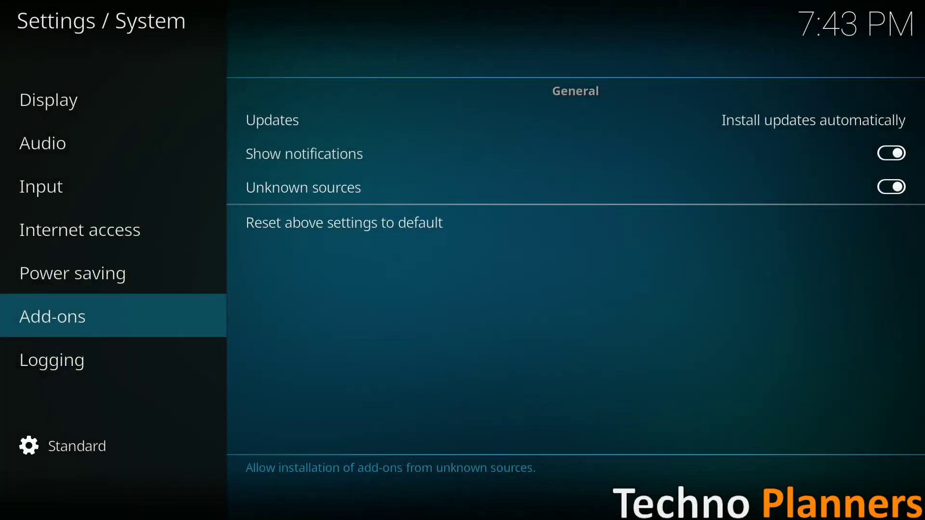
# Step: Return from the settings to the Add-ons section and open the add-on browser
pyautogui.click(891, 404)
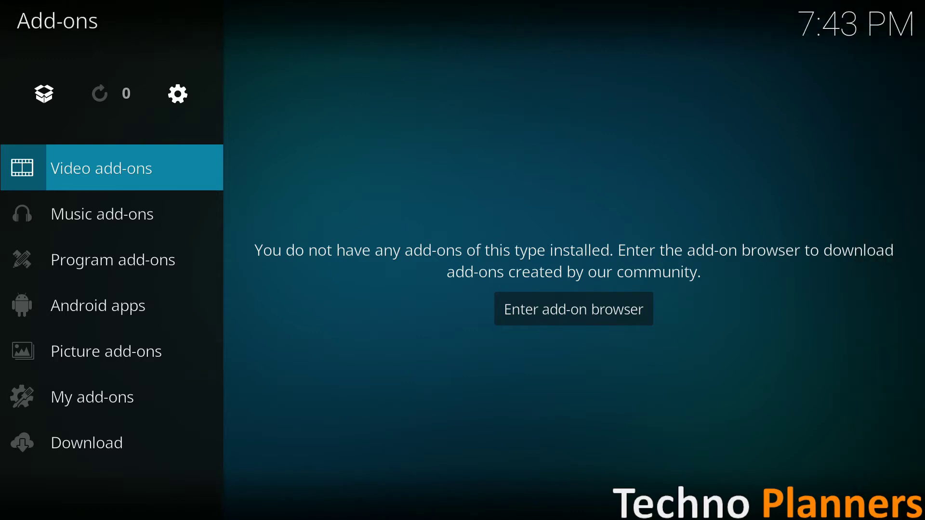
pyautogui.press('Up')
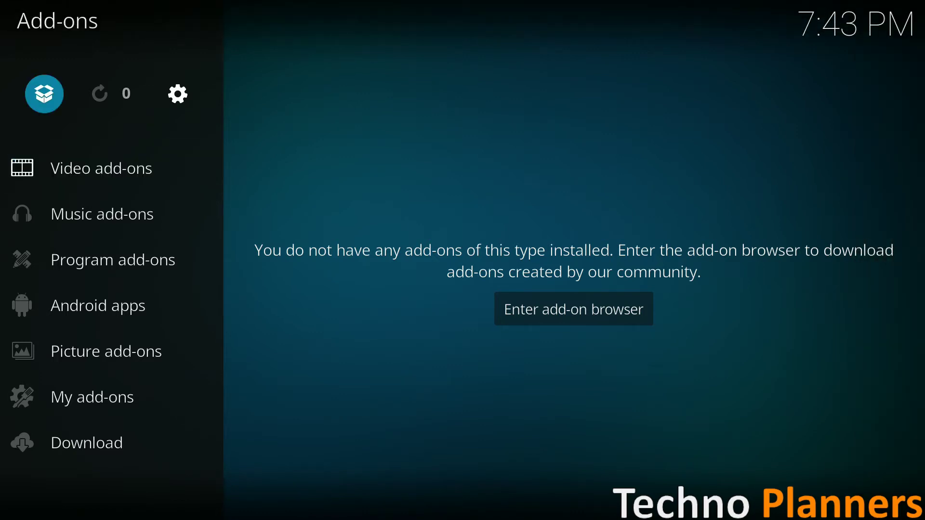
pyautogui.press('Return')
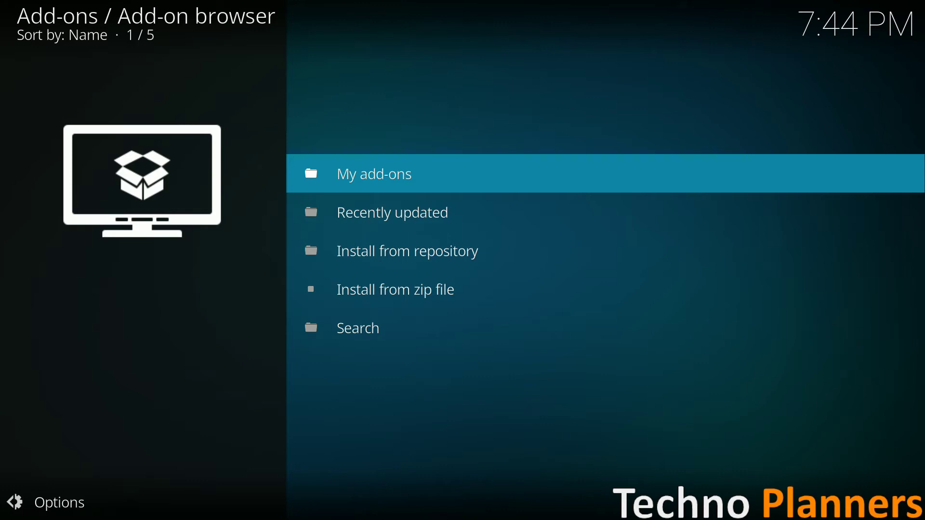
# Step: Start an install from zip file and open the kodi-repos/english folder of the Fusion source
pyautogui.click(395, 289)
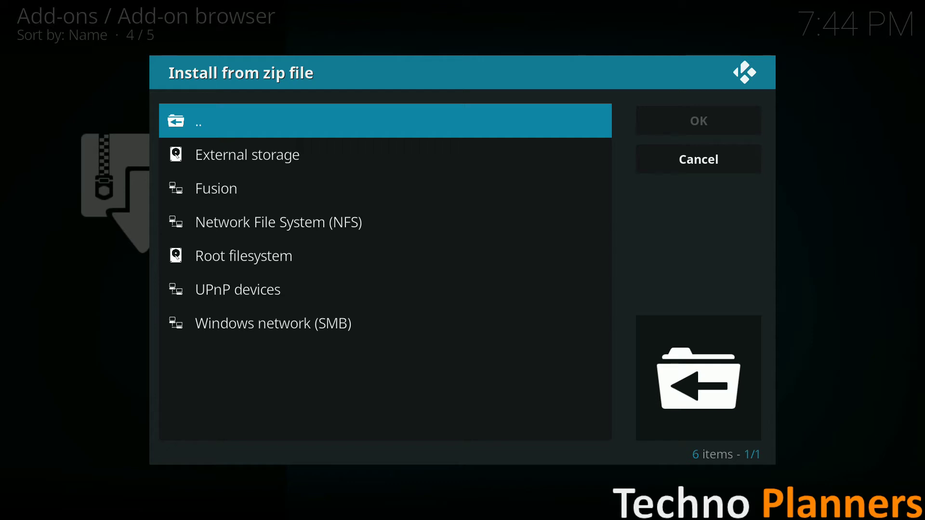
pyautogui.press('Down')
pyautogui.press('Down')
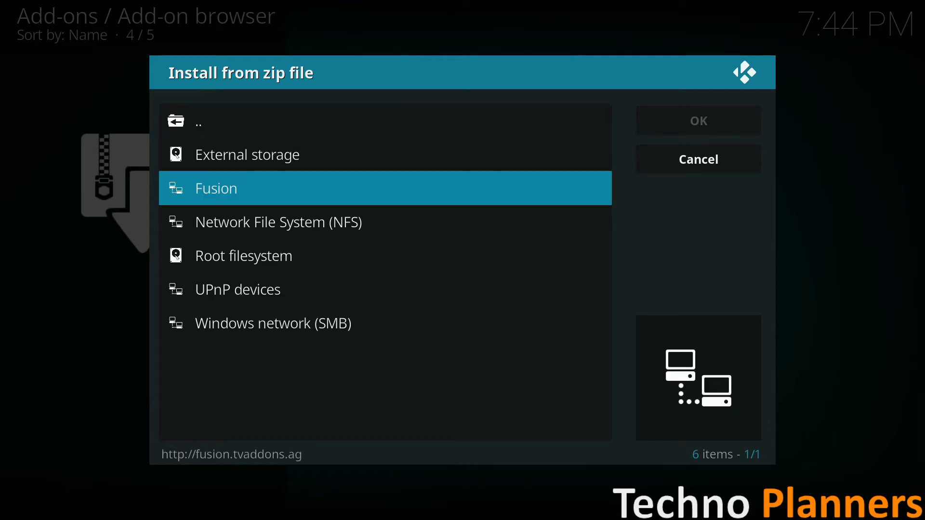
pyautogui.press('Return')
pyautogui.press('Down')
pyautogui.press('Down')
pyautogui.press('Return')
pyautogui.press('Down')
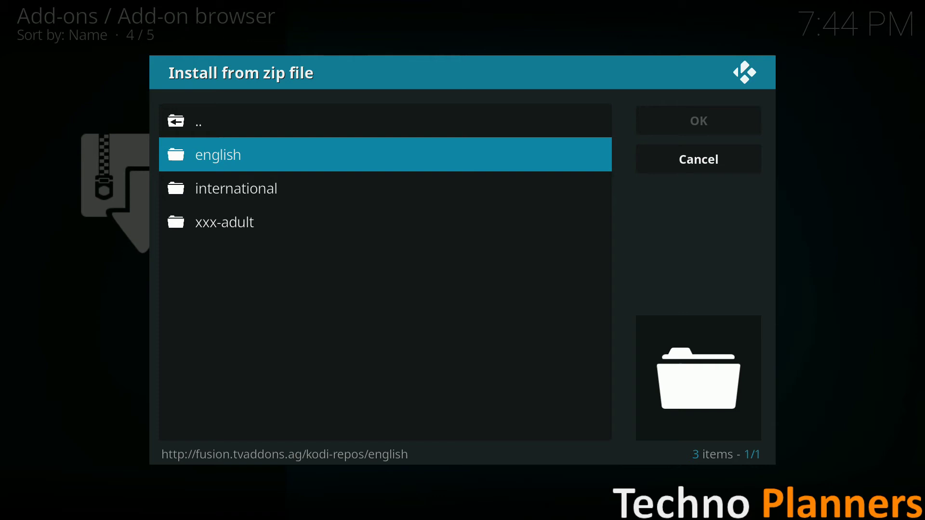
pyautogui.press('Return')
# Step: Install the Exodus repository from repository.exodus-1.0.1.zip
pyautogui.press('Down')
pyautogui.press('Down')
pyautogui.press('Down')
pyautogui.press('Down')
pyautogui.press('Down')
pyautogui.press('Down')
pyautogui.press('Down')
pyautogui.press('Down')
pyautogui.press('Down')
pyautogui.press('Down')
pyautogui.press('Down')
pyautogui.press('Down')
pyautogui.press('Down')
pyautogui.press('Down')
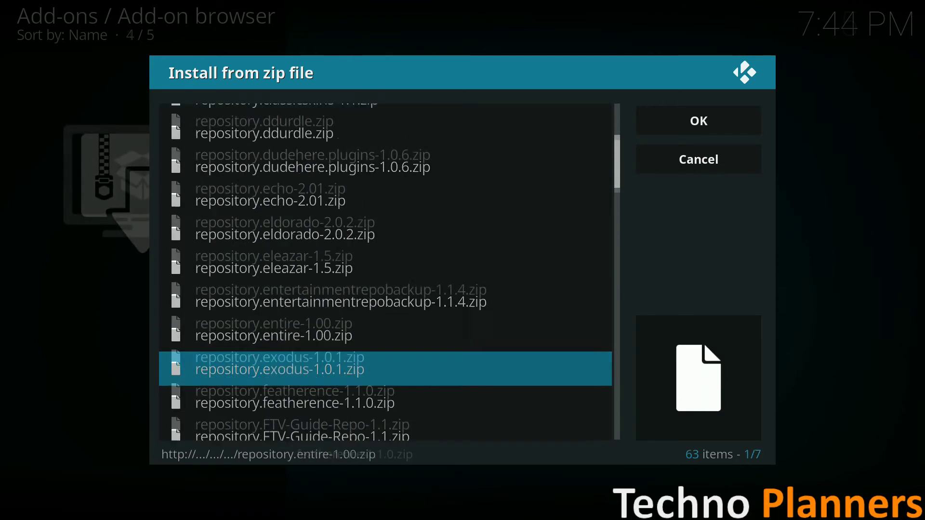
pyautogui.press('Return')
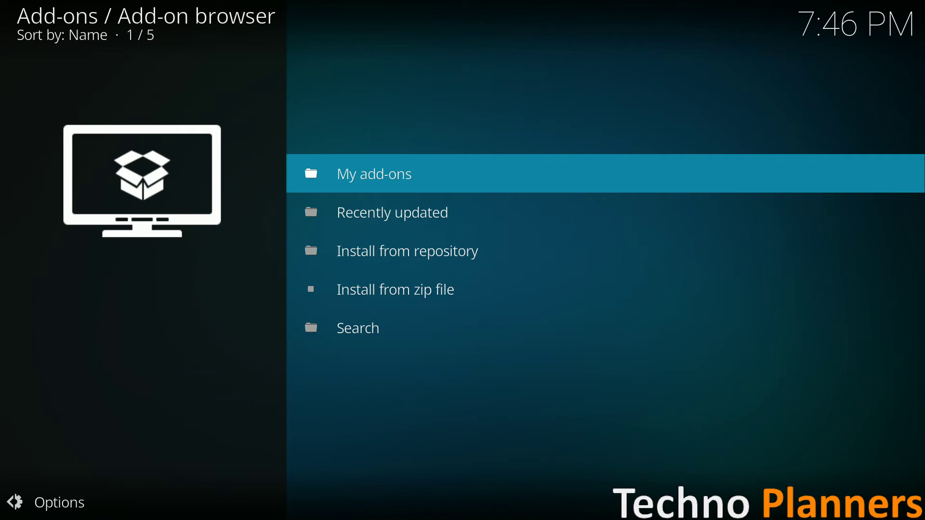
# Step: Choose to install from a repository and open the Exodus repository
pyautogui.press('Down')
pyautogui.press('Down')
pyautogui.press('Return')
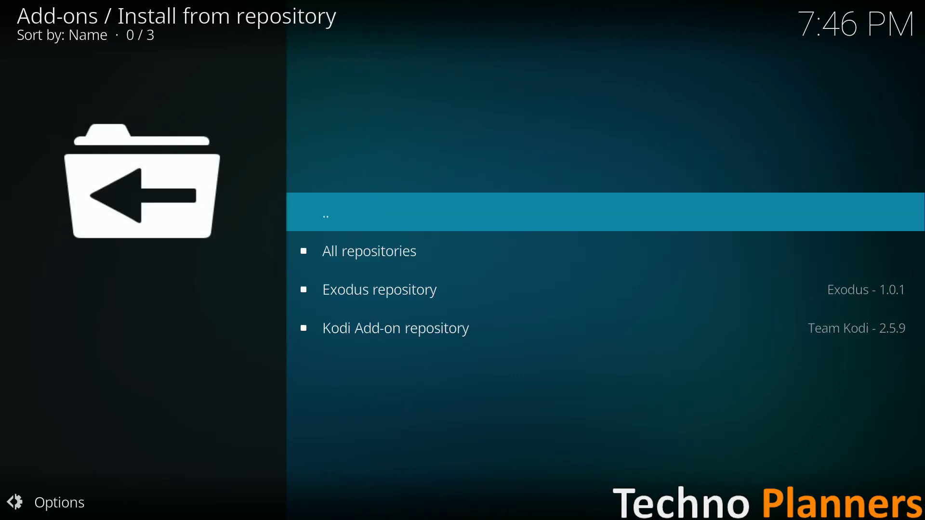
pyautogui.press('Down')
pyautogui.press('Down')
pyautogui.press('Return')
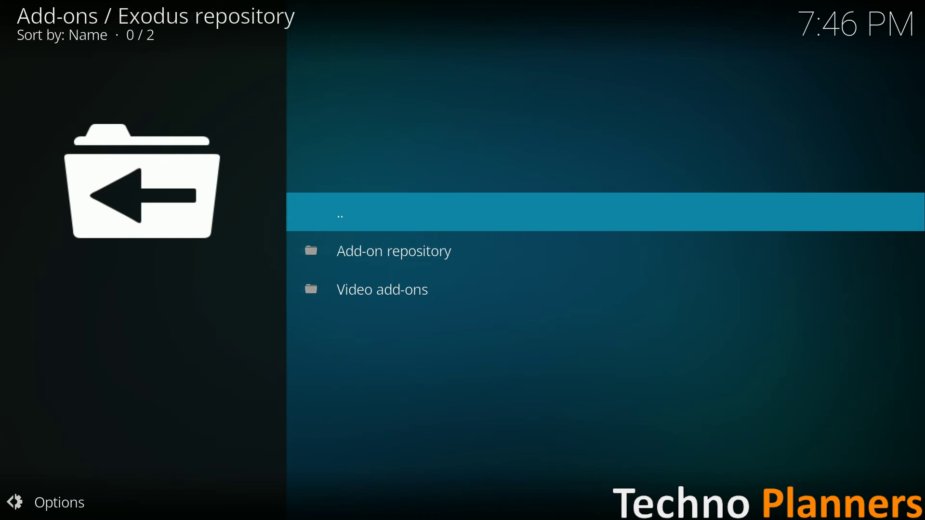
# Step: Install the Exodus add-on from the repository's video add-ons
pyautogui.press('Down')
pyautogui.press('Down')
pyautogui.press('Return')
pyautogui.press('Down')
pyautogui.press('Return')
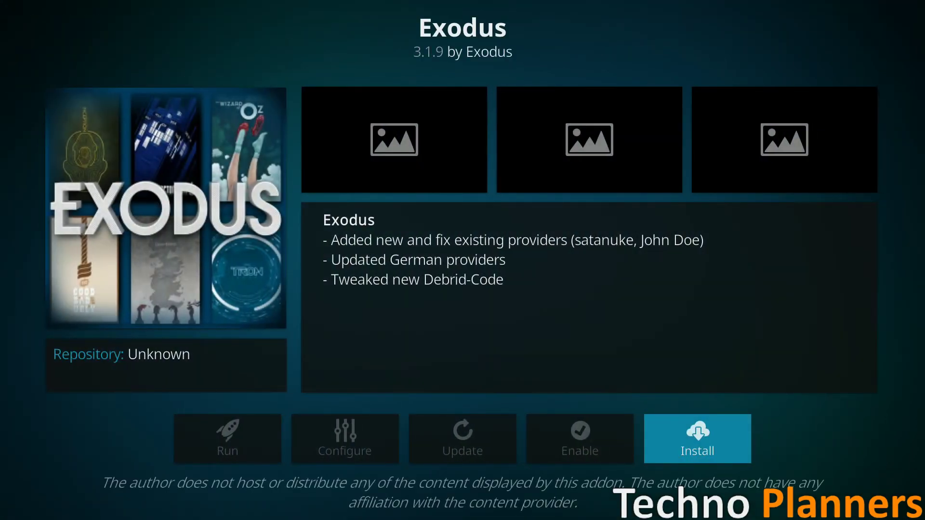
pyautogui.press('Return')
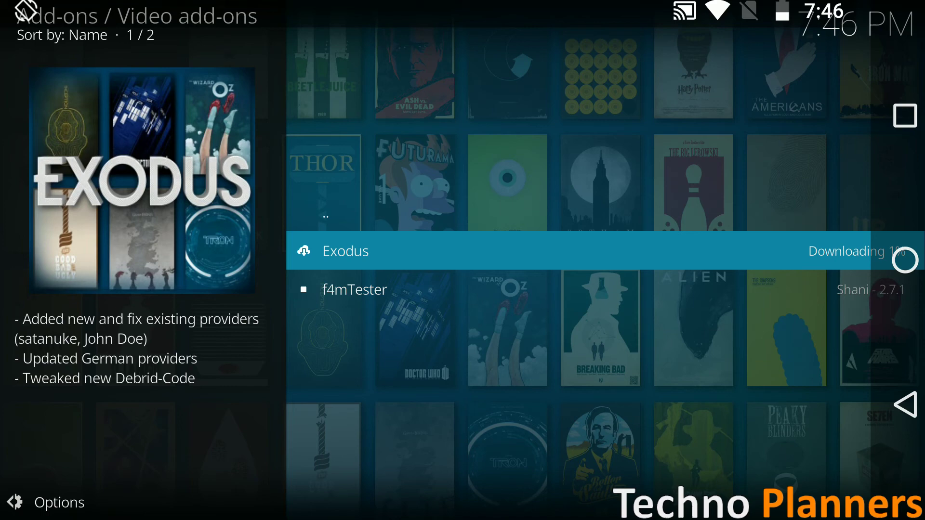
# Step: Leave the repository listings and the Add-ons section to return to the home screen
pyautogui.press('BackSpace')
pyautogui.press('BackSpace')
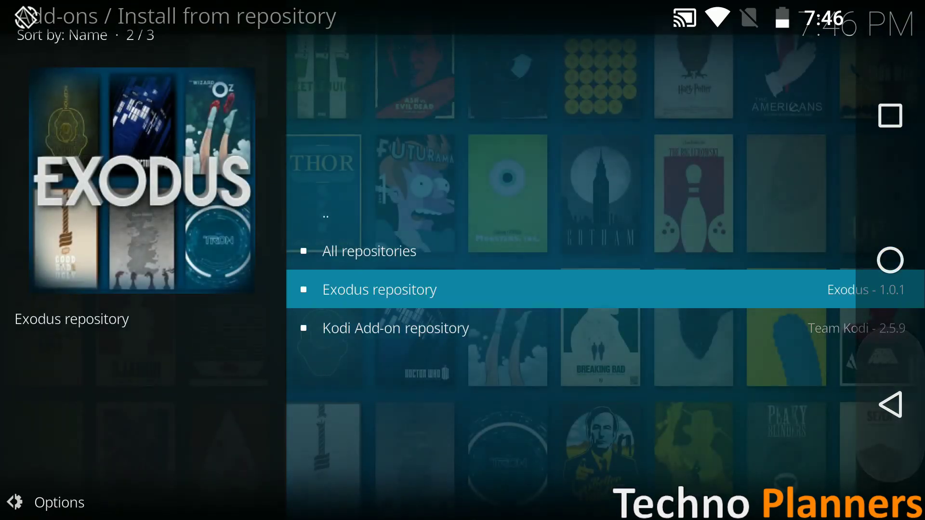
pyautogui.press('BackSpace')
pyautogui.press('BackSpace')
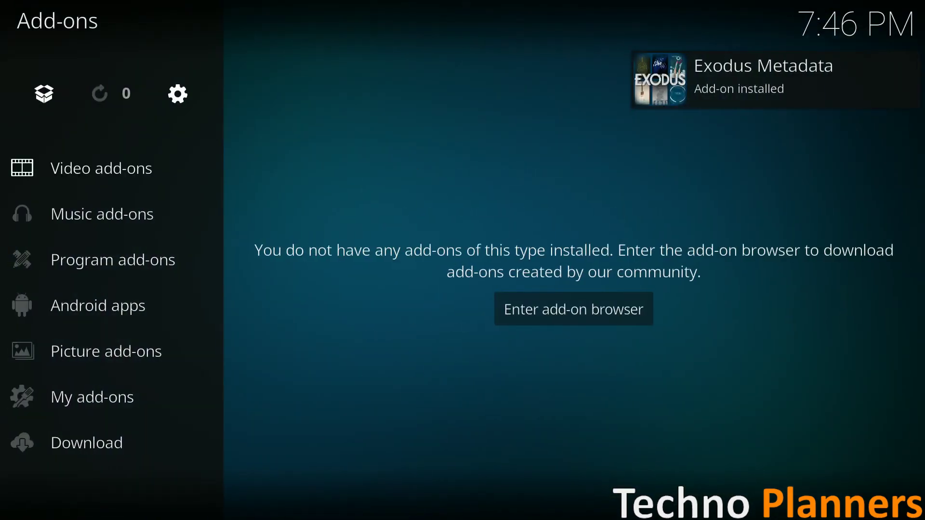
pyautogui.press('BackSpace')
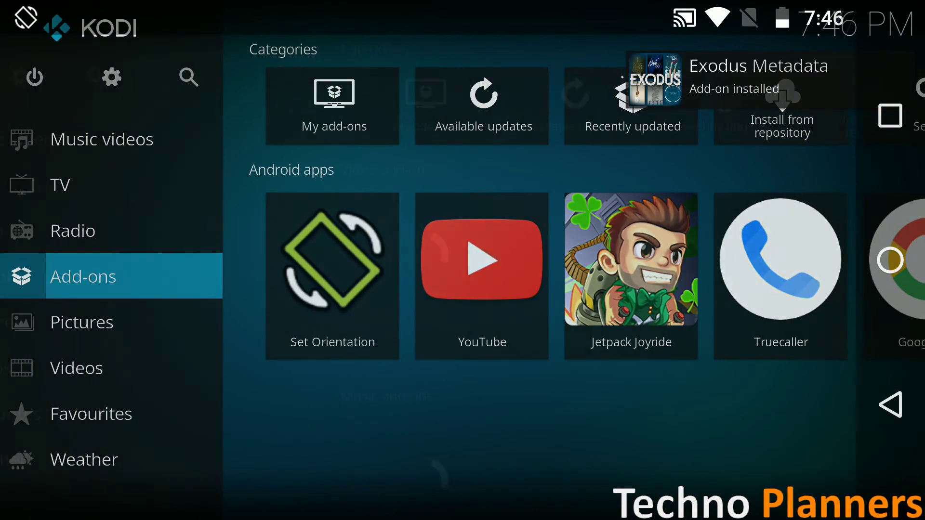
# Step: Launch the Exodus add-on from the home screen and open its Movies section
pyautogui.click(332, 276)
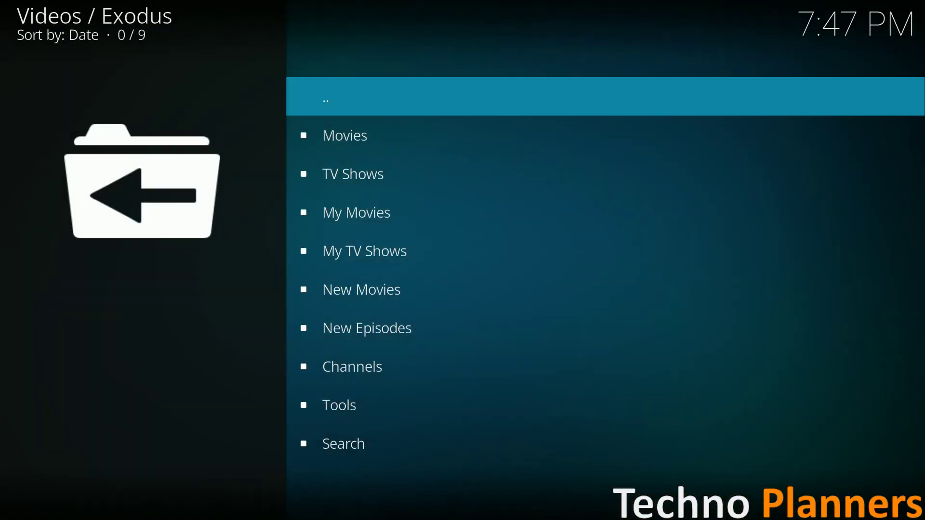
pyautogui.press('Down')
pyautogui.press('Return')
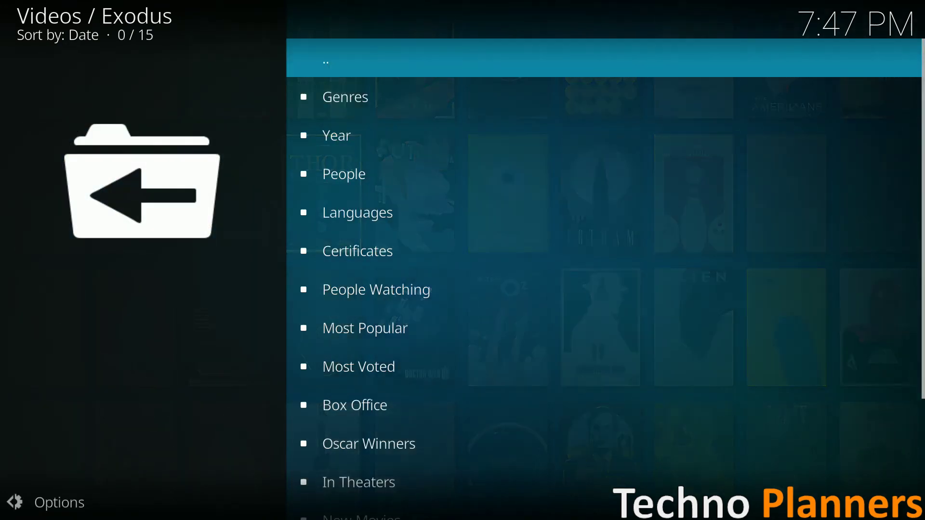